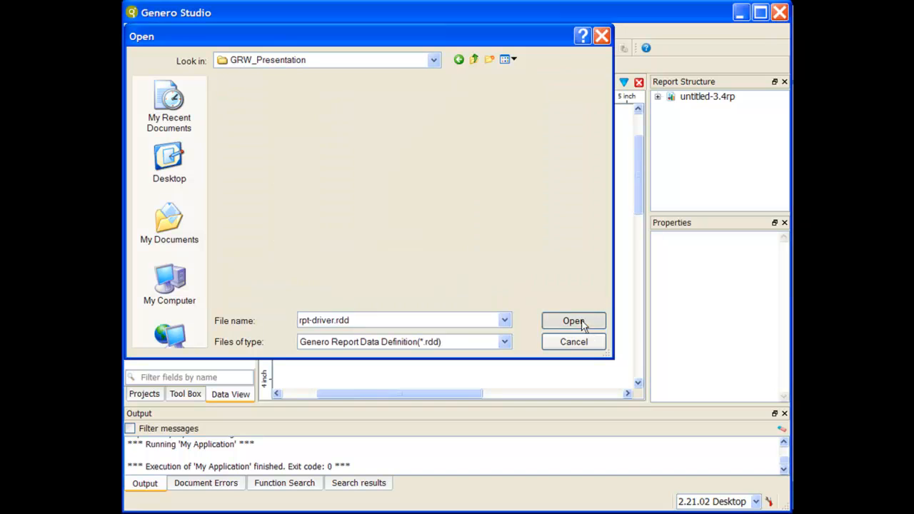
# Expand the report structure down to OnEveryRow and add a Category Chart inside the Page Root
pyautogui.click(658, 96)
pyautogui.click(671, 109)
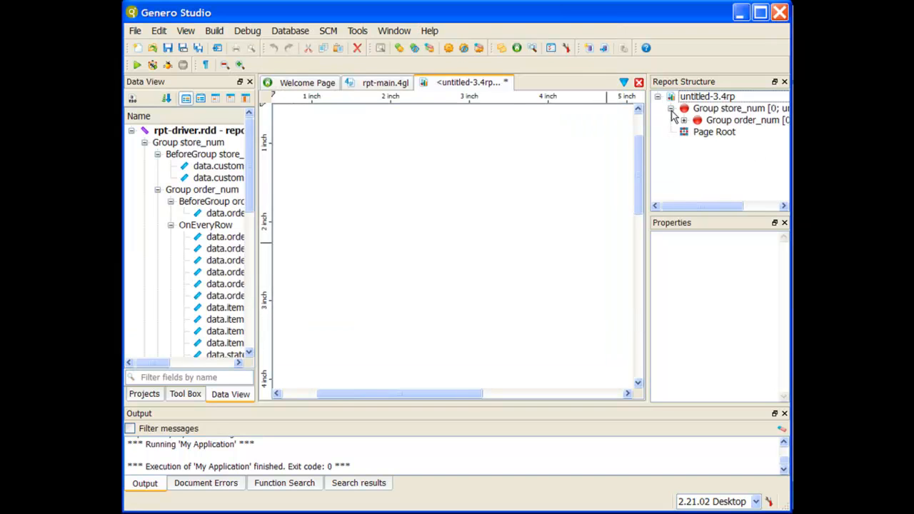
pyautogui.click(683, 120)
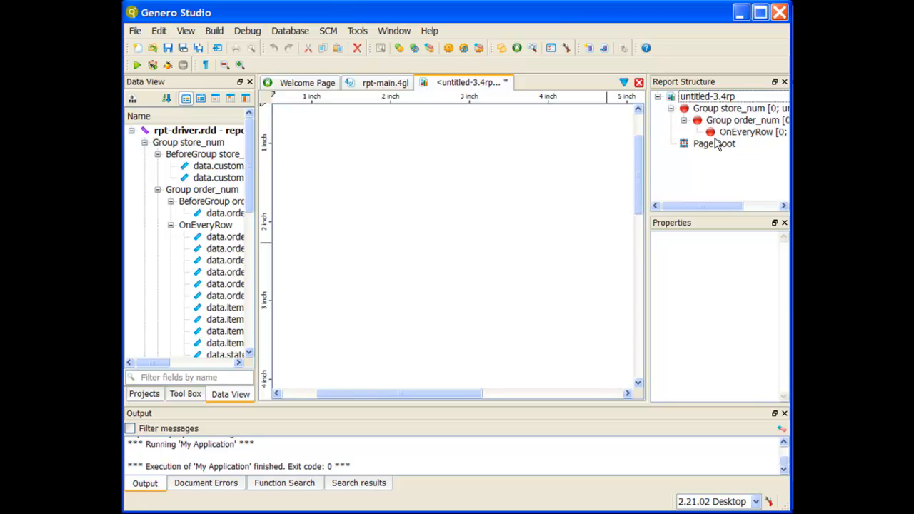
pyautogui.click(714, 143)
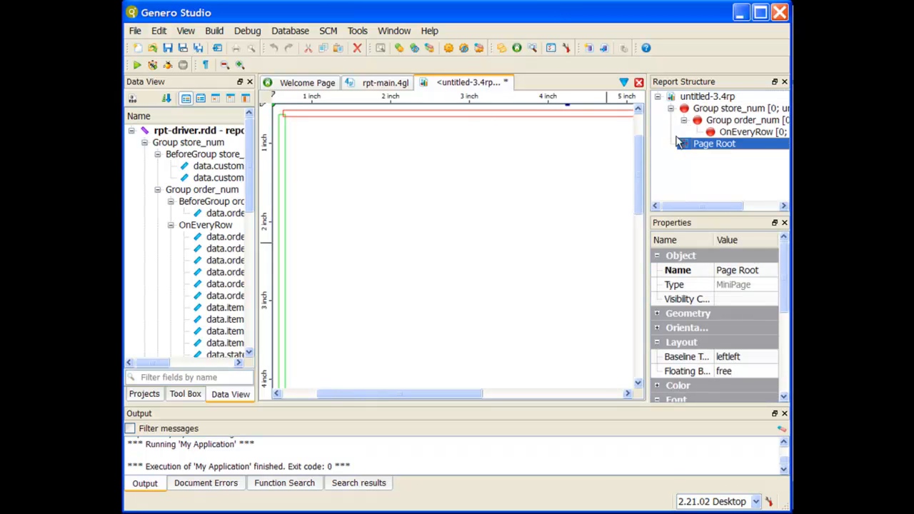
pyautogui.click(193, 394)
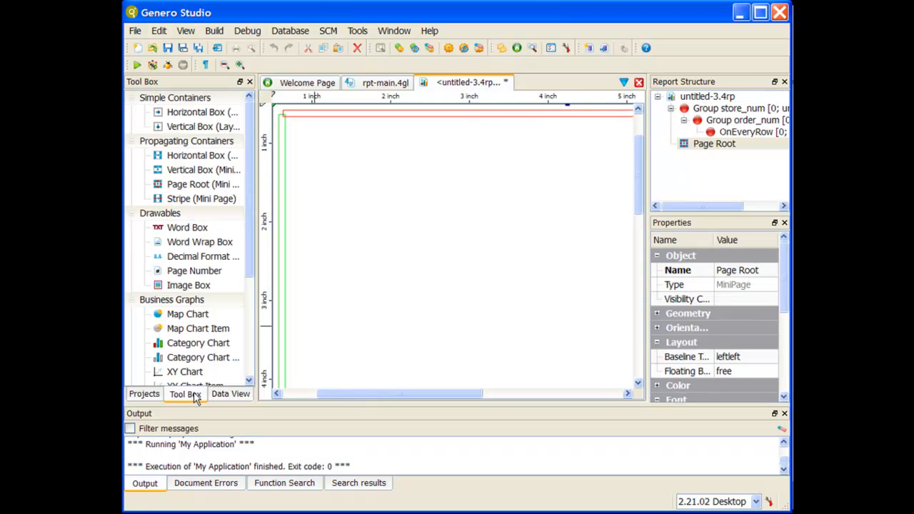
pyautogui.click(749, 147)
pyautogui.doubleClick(198, 343)
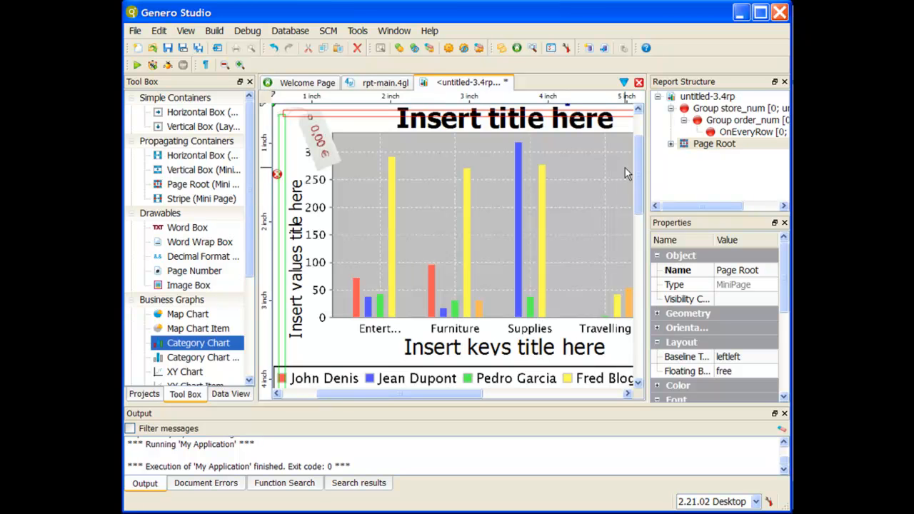
# Expand the Page Root and its category chart in the report structure and view the properties of the category item
pyautogui.click(671, 143)
pyautogui.click(697, 157)
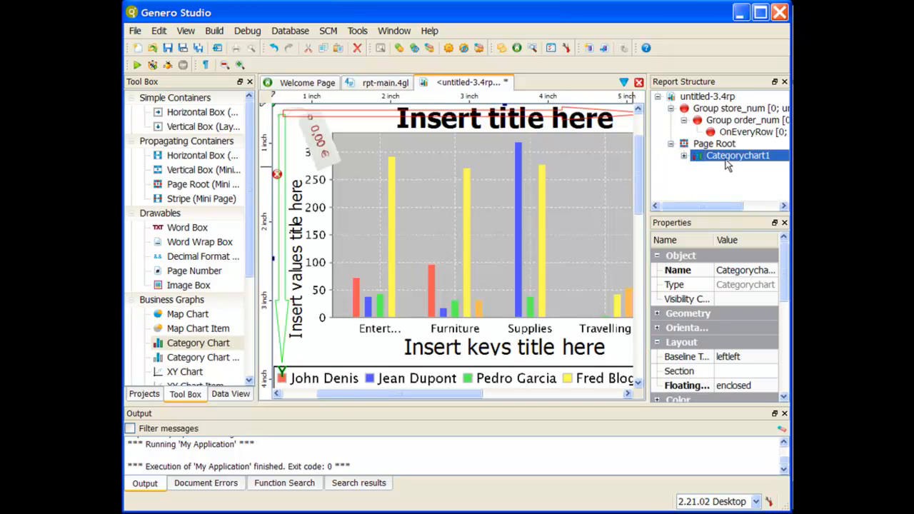
pyautogui.click(684, 156)
pyautogui.click(718, 170)
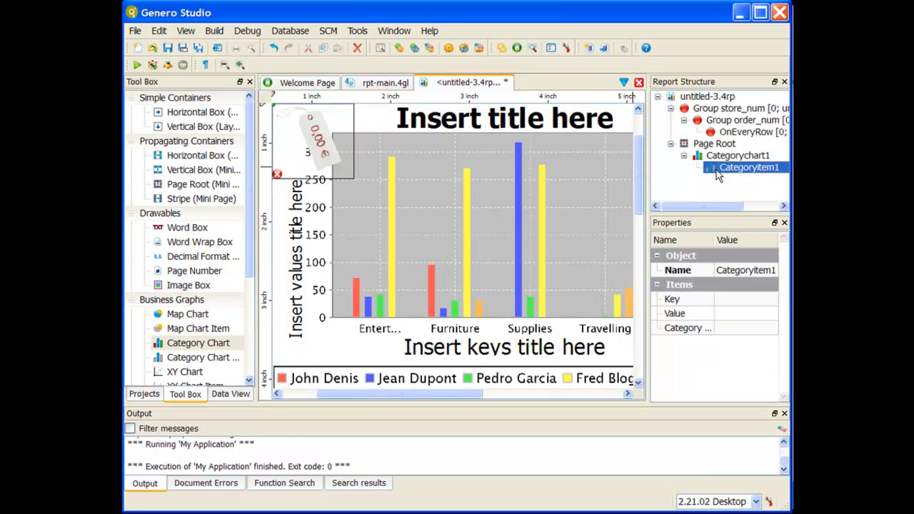
# Widen the properties area and set the category chart's Title to "Number of Items per State by Product"
pyautogui.click(725, 157)
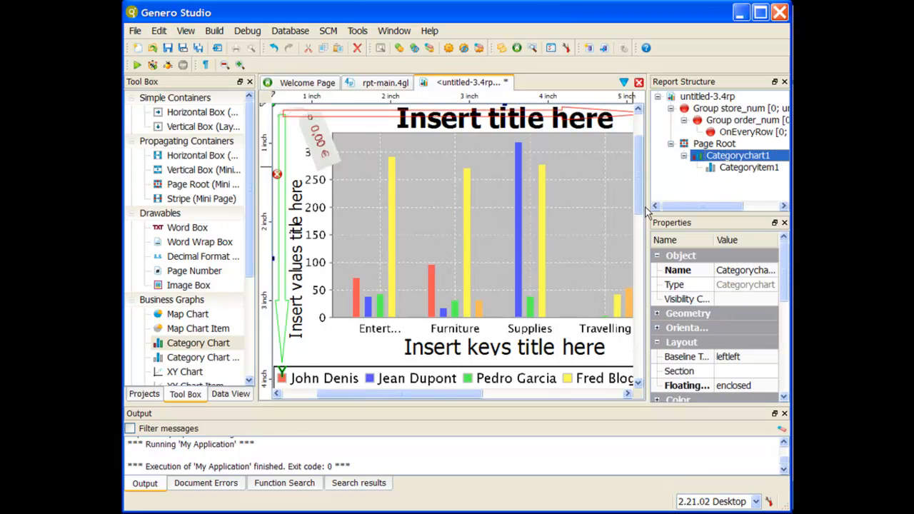
pyautogui.moveTo(647, 199); pyautogui.dragTo(519, 200)
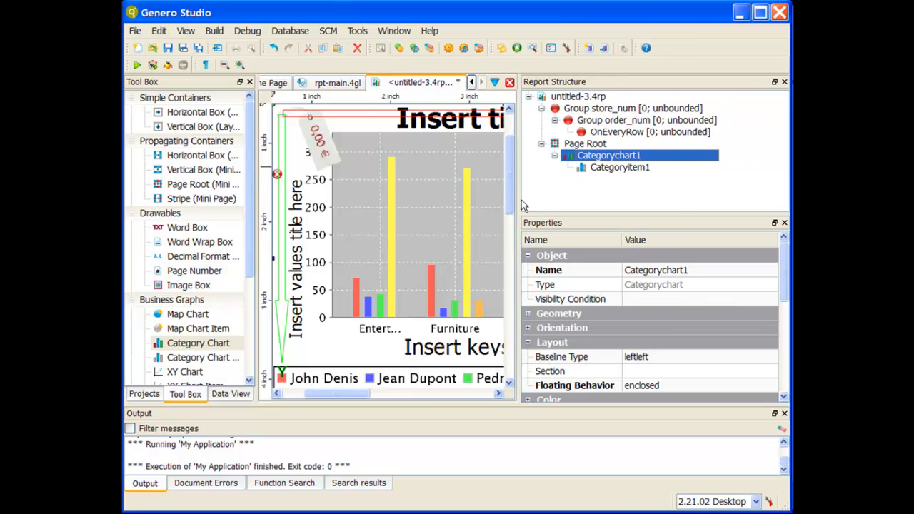
pyautogui.scroll(-5, 617, 278)
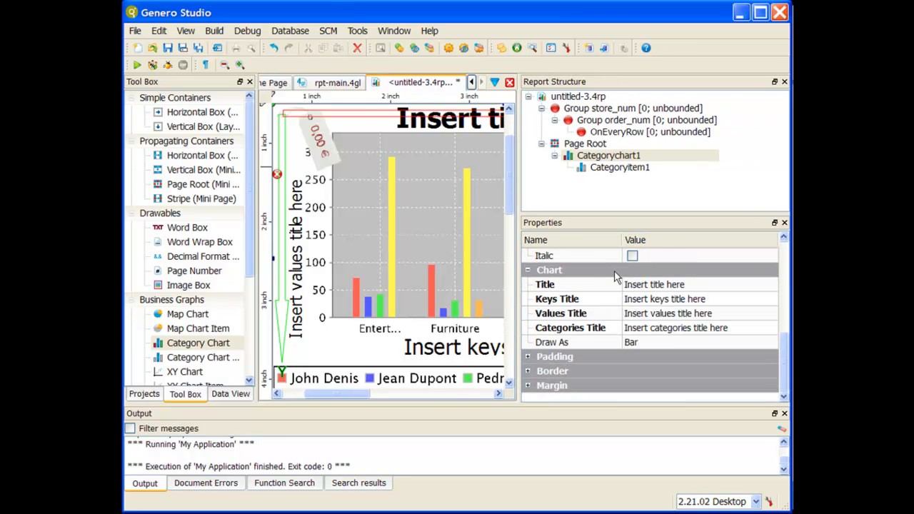
pyautogui.click(658, 285)
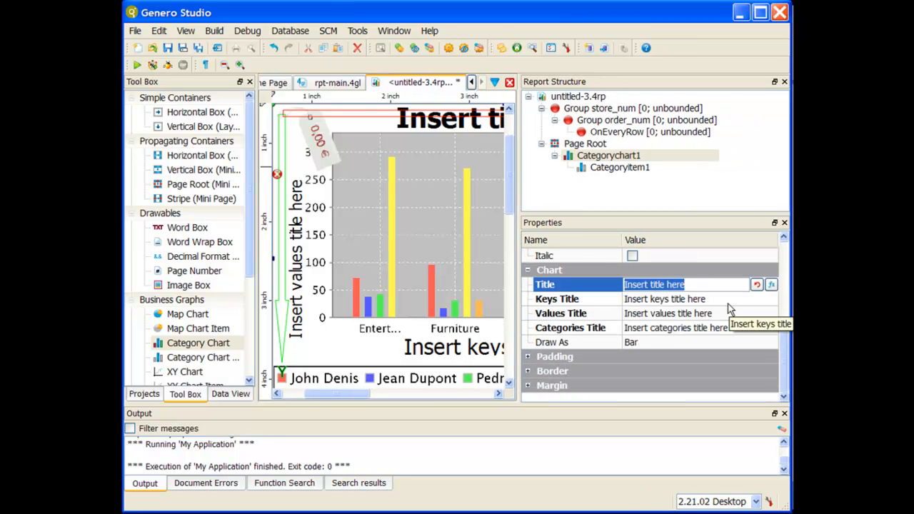
pyautogui.write('Number of ')
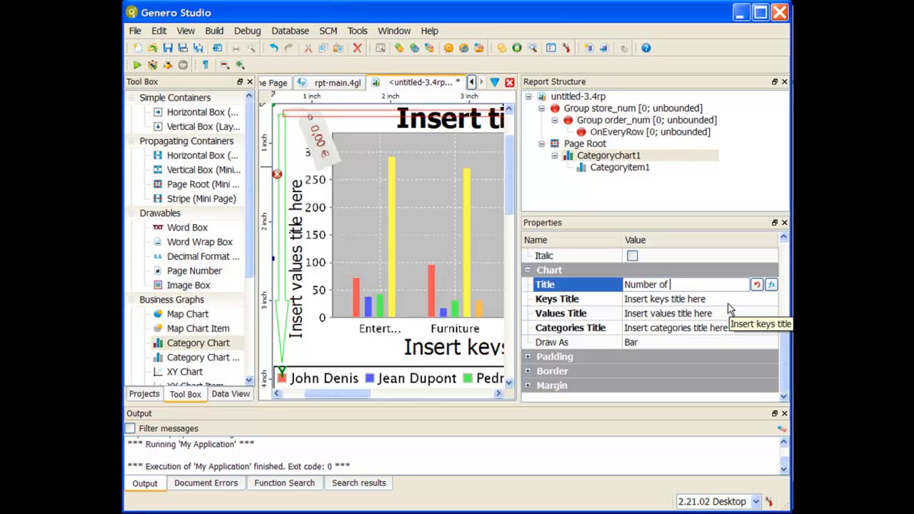
pyautogui.write('Items per State by Product')
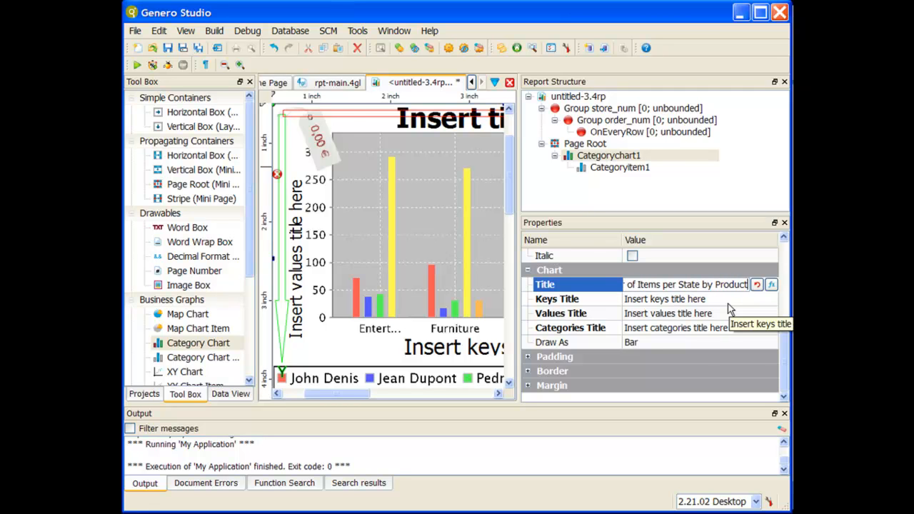
# Set the chart's Keys Title to "State", Values Title to "Number of Items Sold" and Categories Title to "Product"
pyautogui.click(728, 303)
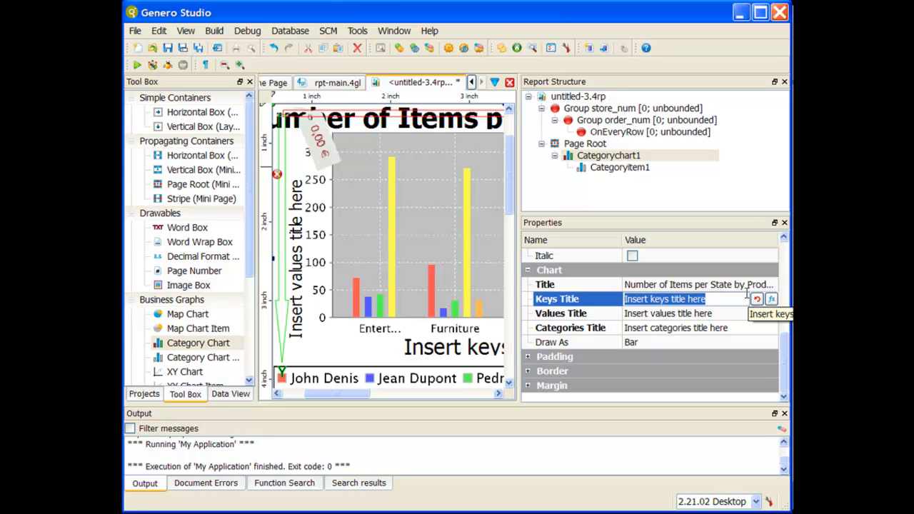
pyautogui.write('State')
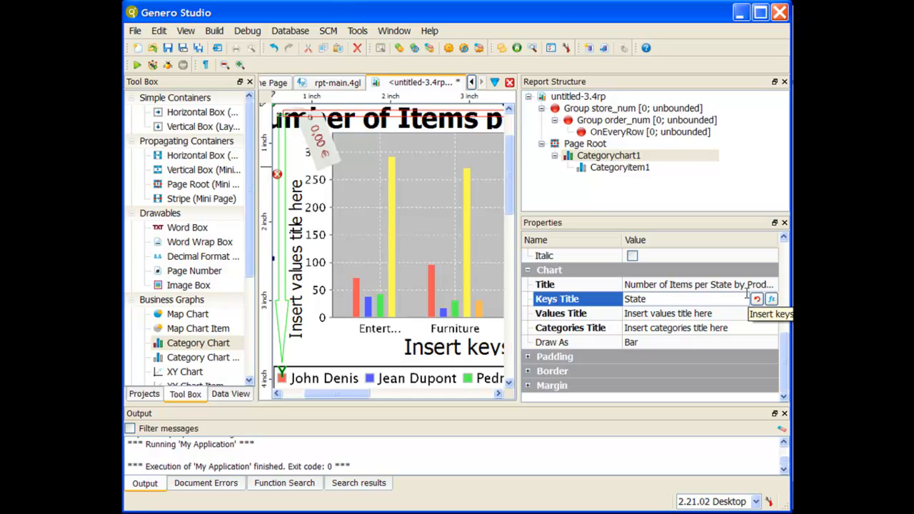
pyautogui.press('Tab')
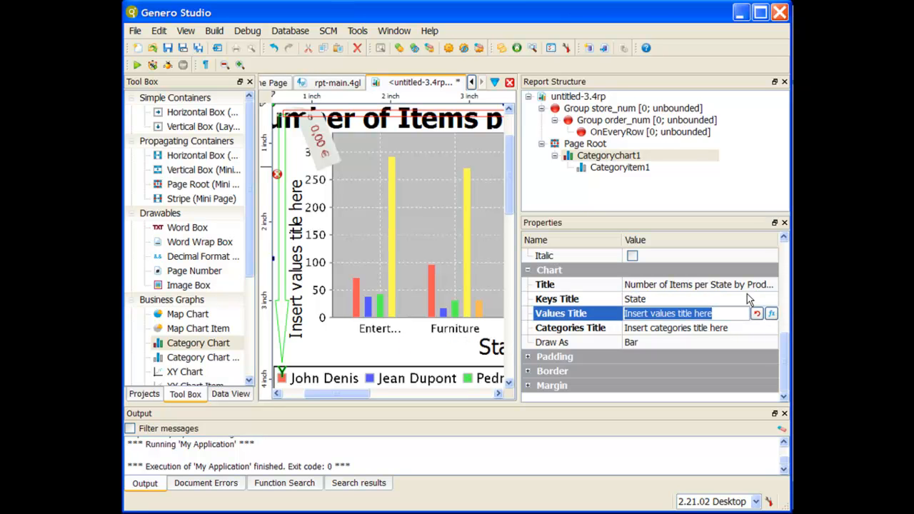
pyautogui.write('Num')
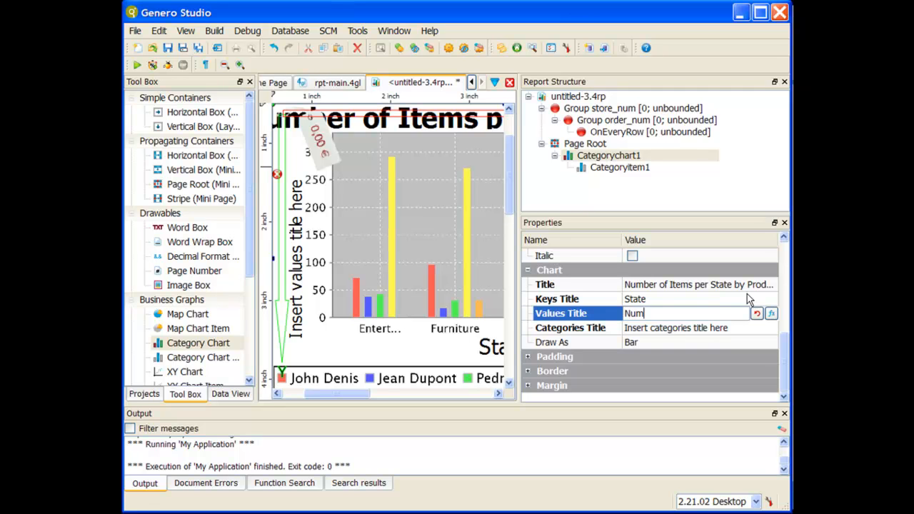
pyautogui.write('ber of Items Sold')
pyautogui.press('Tab')
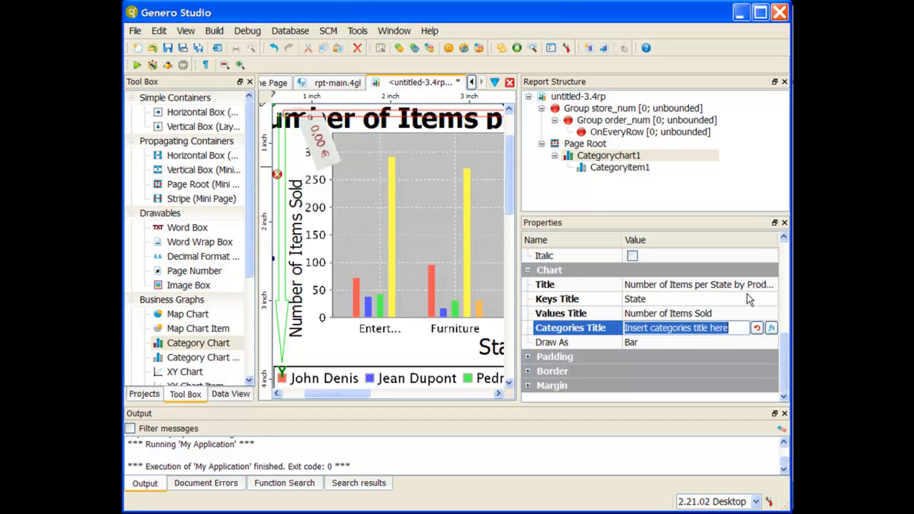
pyautogui.write('Product')
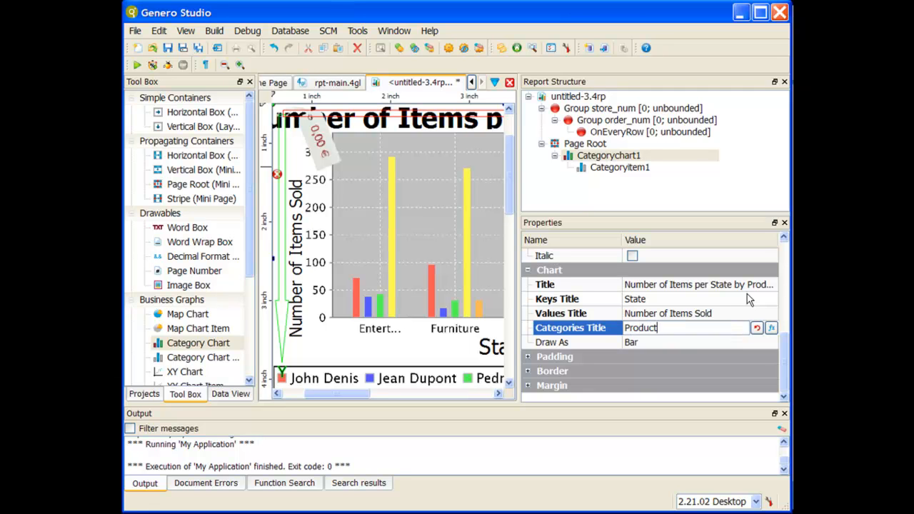
# Review the drawing styles available for the chart's Draw As property, keeping Bar
pyautogui.click(692, 344)
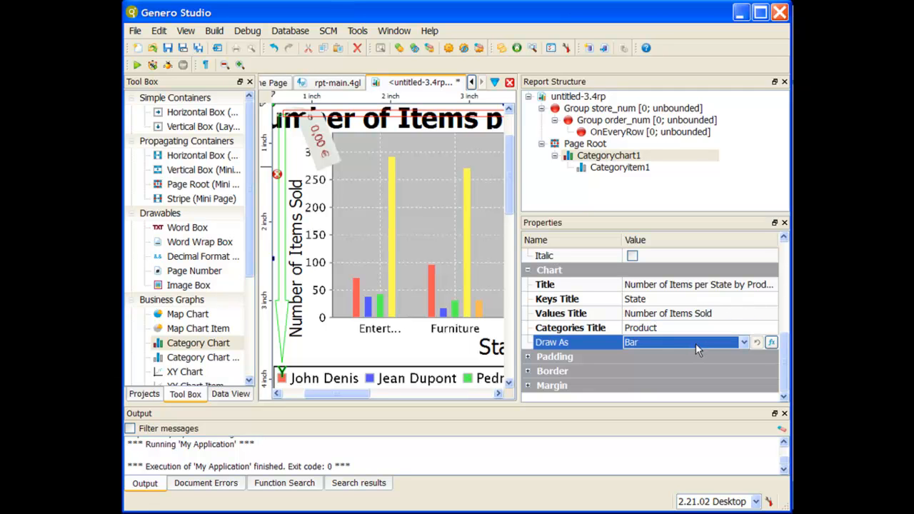
pyautogui.click(700, 347)
pyautogui.click(699, 347)
pyautogui.click(699, 347)
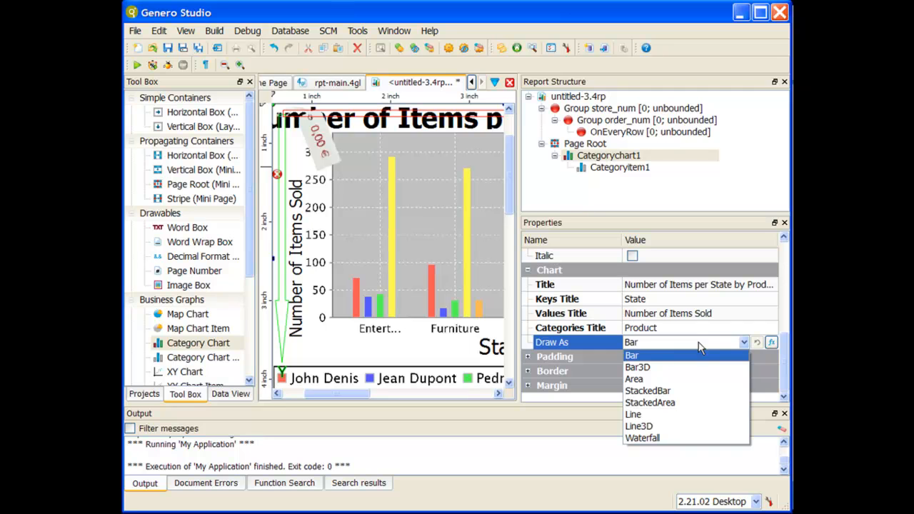
pyautogui.click(699, 347)
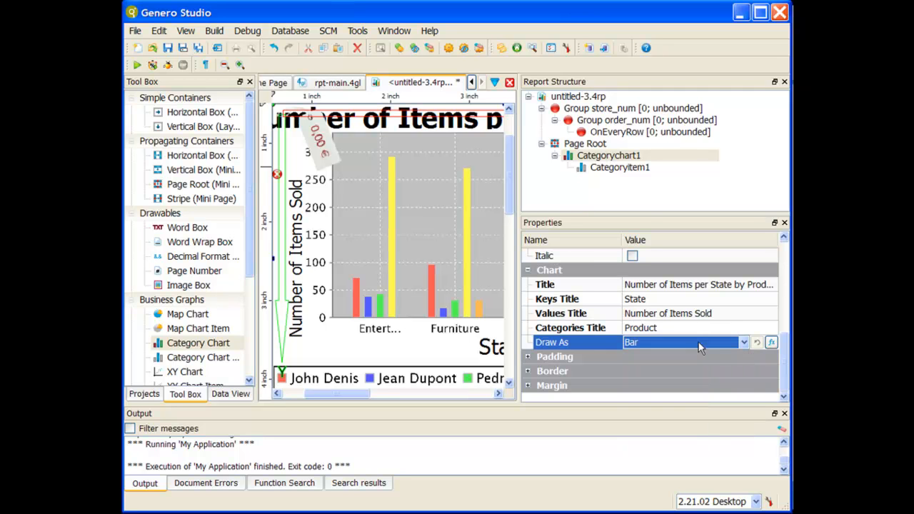
# Set the category item's Key to the RTL expression data.state.state_name using the expression editor
pyautogui.click(641, 167)
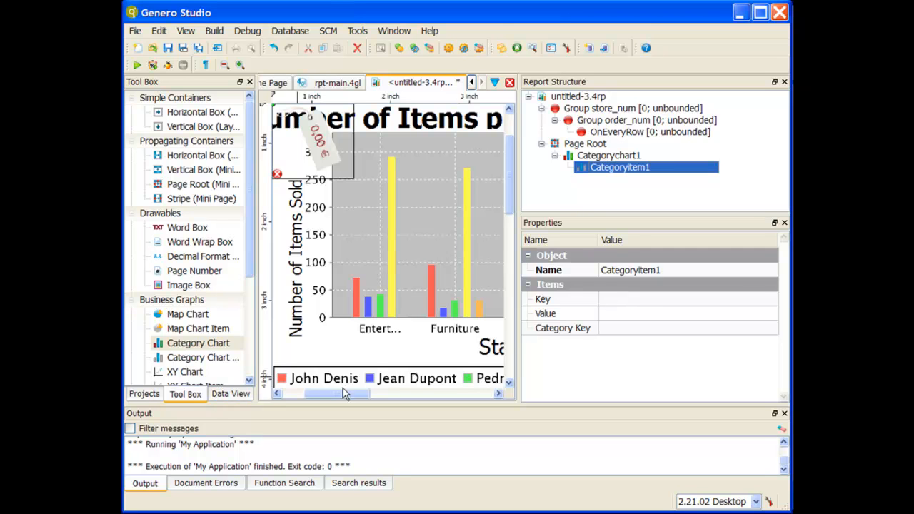
pyautogui.click(638, 304)
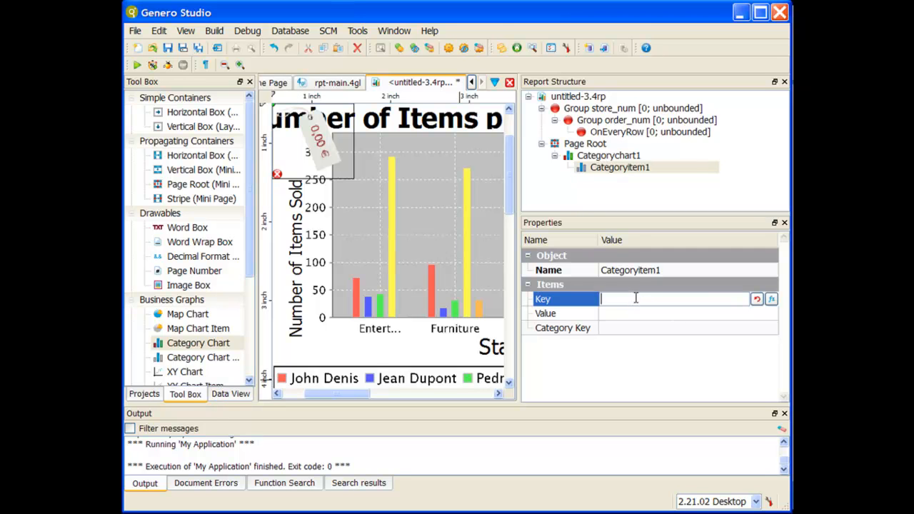
pyautogui.click(772, 300)
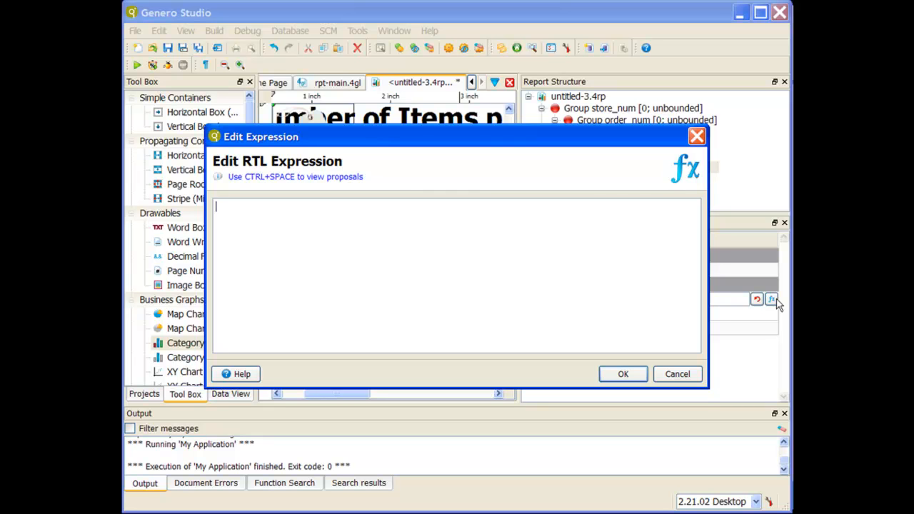
pyautogui.hotkey('ctrl', 'space')
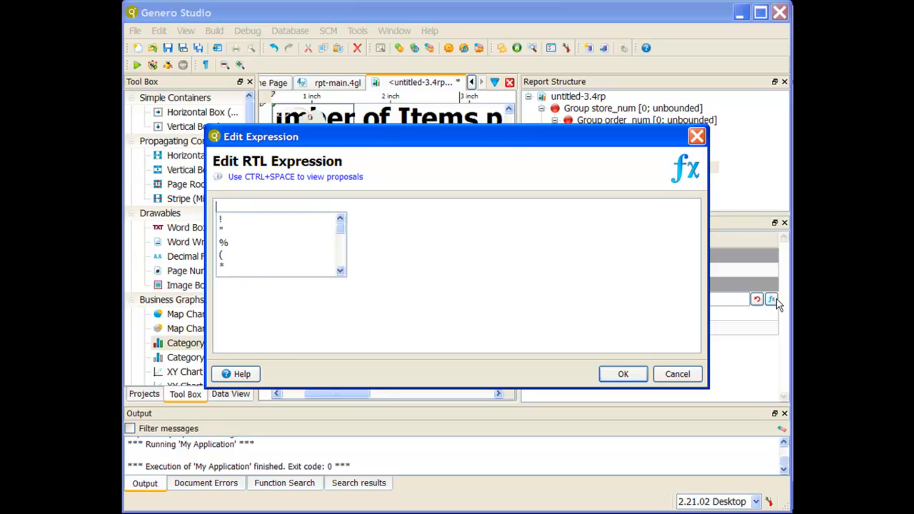
pyautogui.write('data')
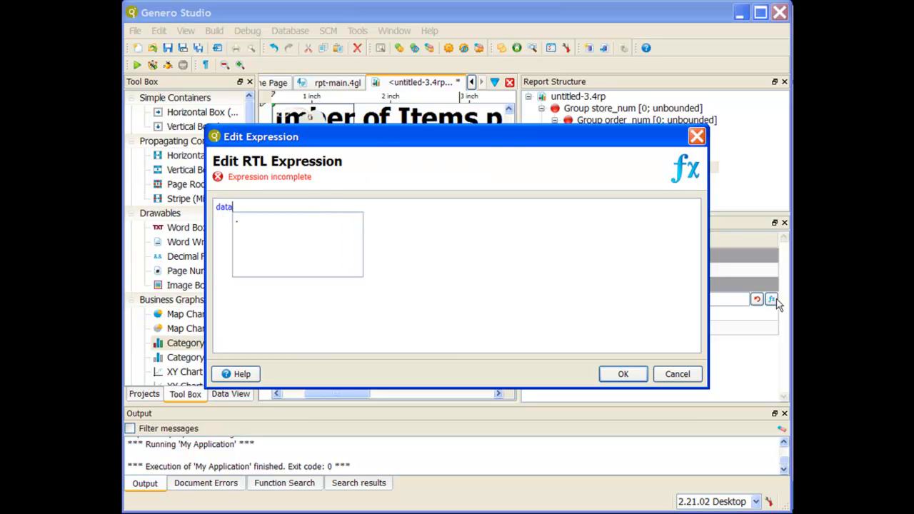
pyautogui.write('.')
pyautogui.press('Down')
pyautogui.press('Down')
pyautogui.press('Down')
pyautogui.press('Down')
pyautogui.press('Down')
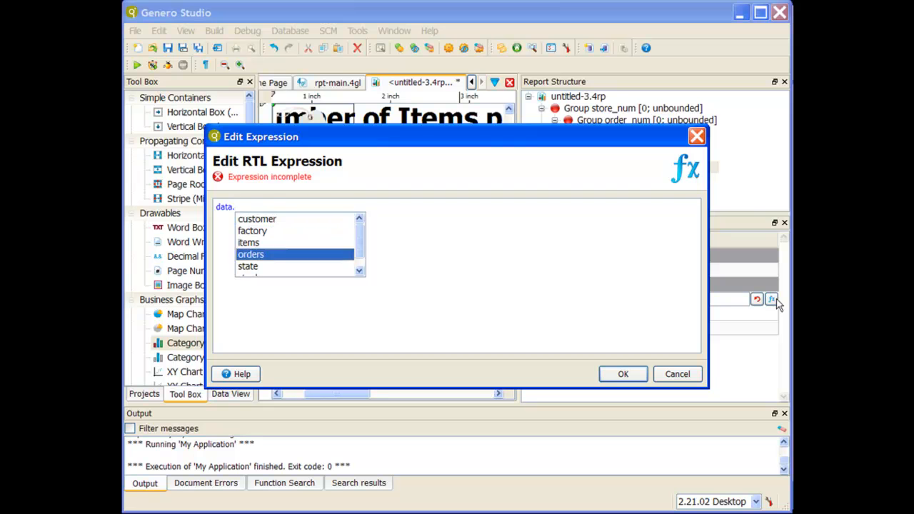
pyautogui.press('Return')
pyautogui.write('.')
pyautogui.press('Down')
pyautogui.press('Down')
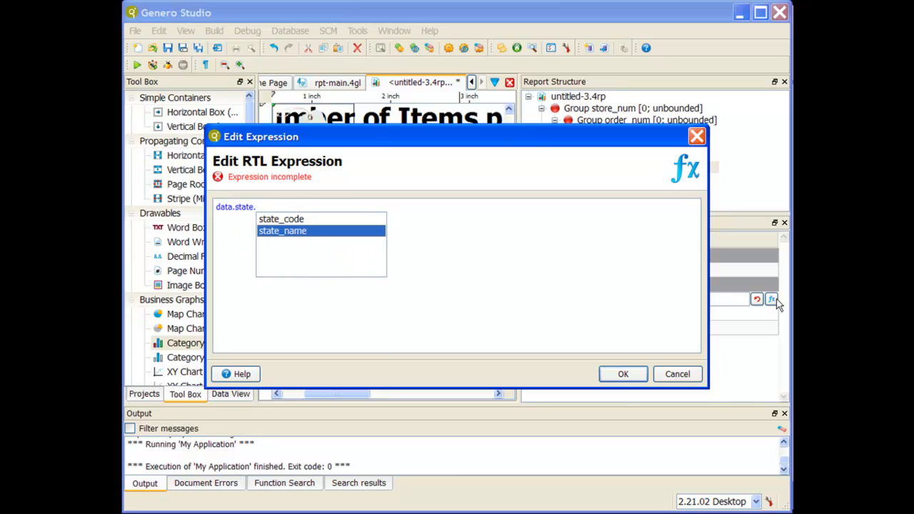
pyautogui.press('Return')
pyautogui.click(636, 375)
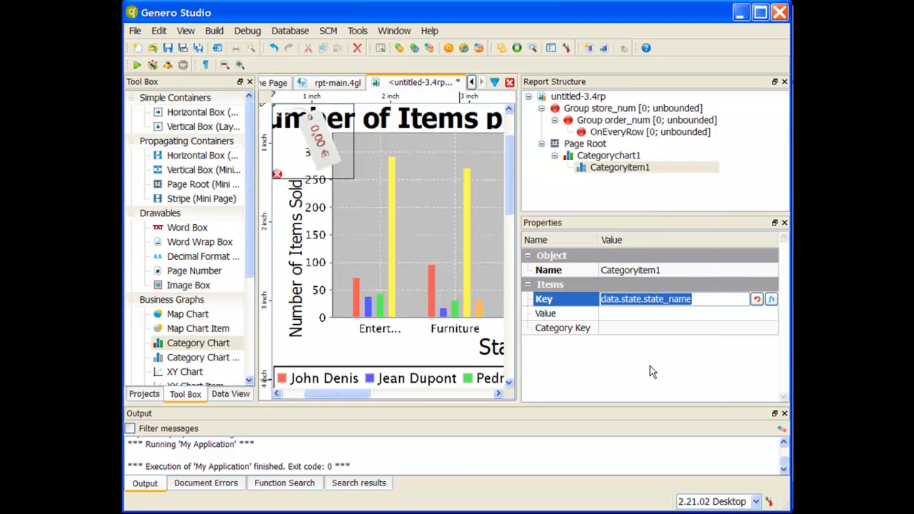
# Set the category item's Value to the RTL expression data.items.quantity using the expression editor
pyautogui.click(674, 313)
pyautogui.click(771, 314)
pyautogui.write('da')
pyautogui.hotkey('ctrl', 'space')
pyautogui.press('Return')
pyautogui.write('.')
pyautogui.press('Down')
pyautogui.press('Down')
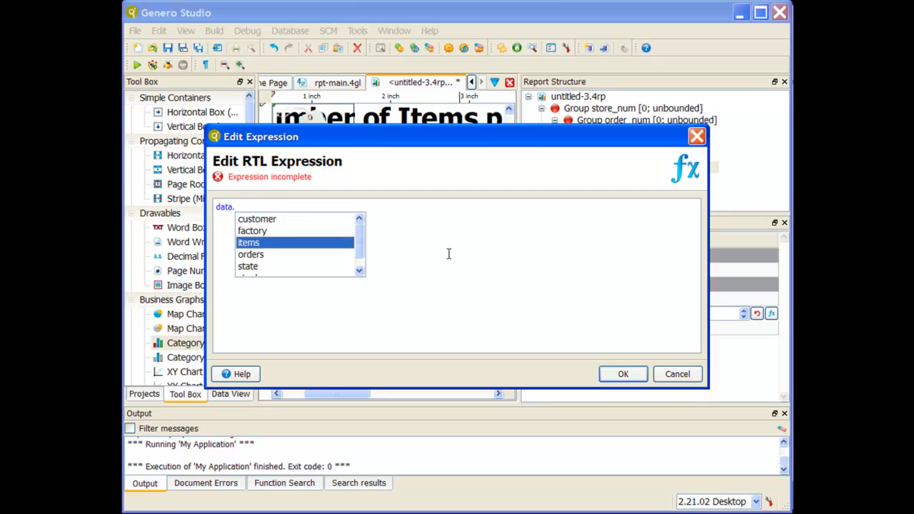
pyautogui.press('Return')
pyautogui.write('.')
pyautogui.press('Down')
pyautogui.press('Down')
pyautogui.press('Return')
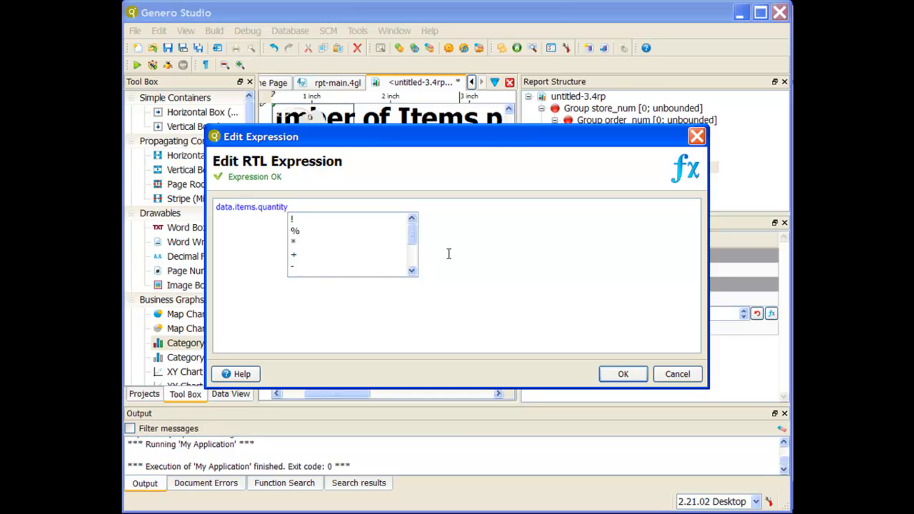
pyautogui.click(624, 373)
# Set the category item's Category Key to the RTL expression data.stock.description using the expression editor
pyautogui.press('Tab')
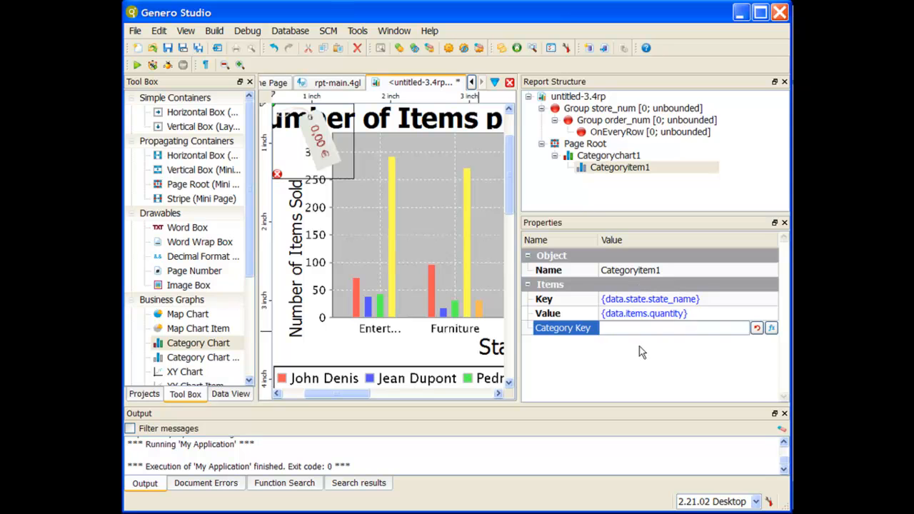
pyautogui.click(772, 329)
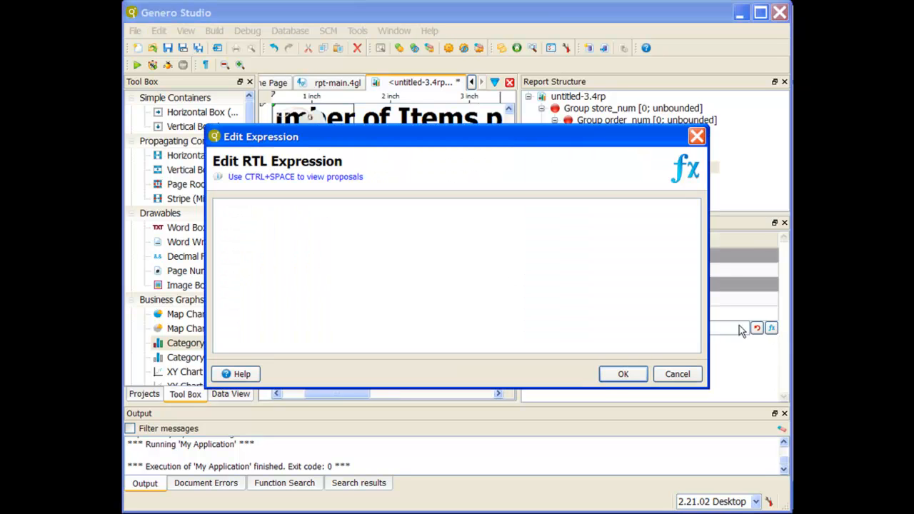
pyautogui.hotkey('ctrl', 'space')
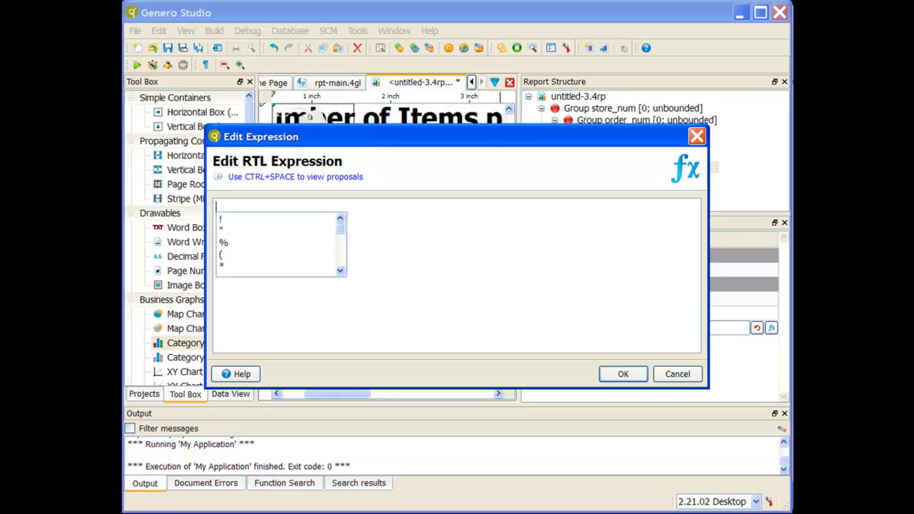
pyautogui.write('stock')
pyautogui.press('BackSpace')
pyautogui.press('BackSpace')
pyautogui.press('BackSpace')
pyautogui.press('BackSpace')
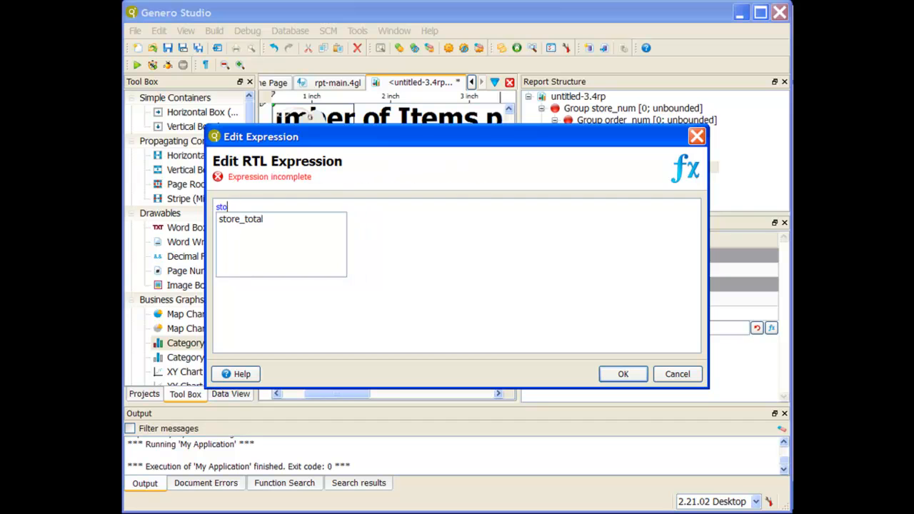
pyautogui.write('d')
pyautogui.press('BackSpace')
pyautogui.press('BackSpace')
pyautogui.write('data.stock.')
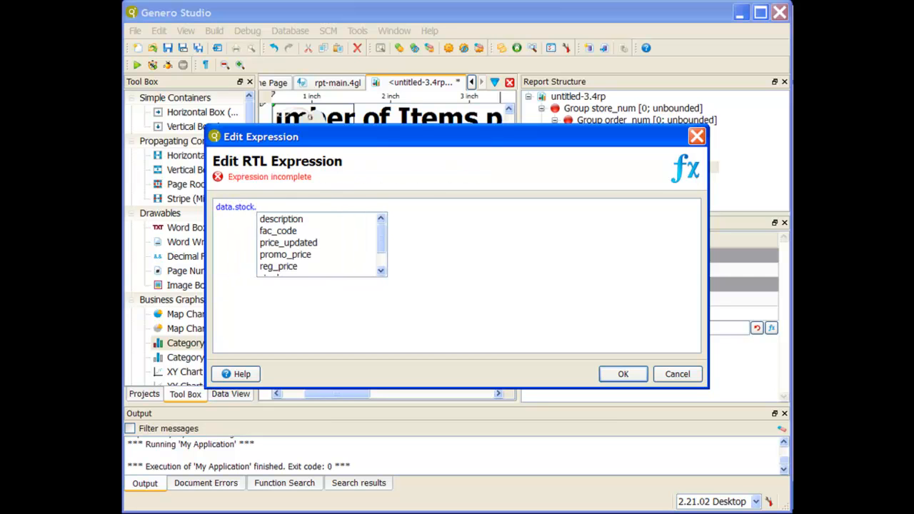
pyautogui.press('Down')
pyautogui.press('Return')
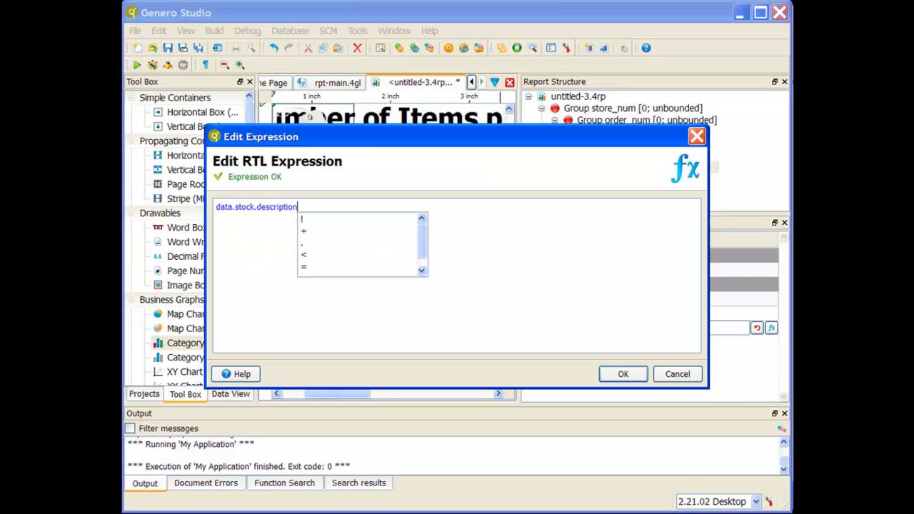
pyautogui.click(635, 374)
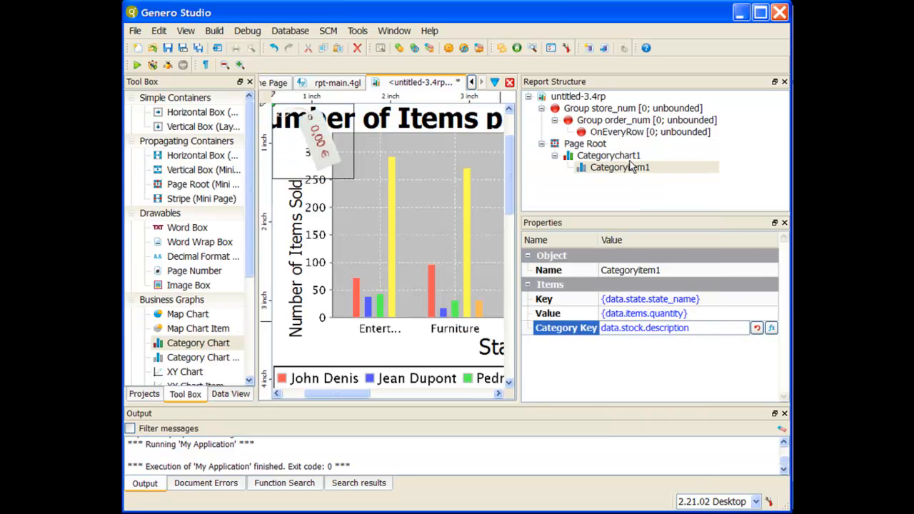
# Move the store_num group into Categorychart1 in the report structure and nest Categoryitem1 under the OnEveryRow trigger
pyautogui.click(631, 166)
pyautogui.click(613, 156)
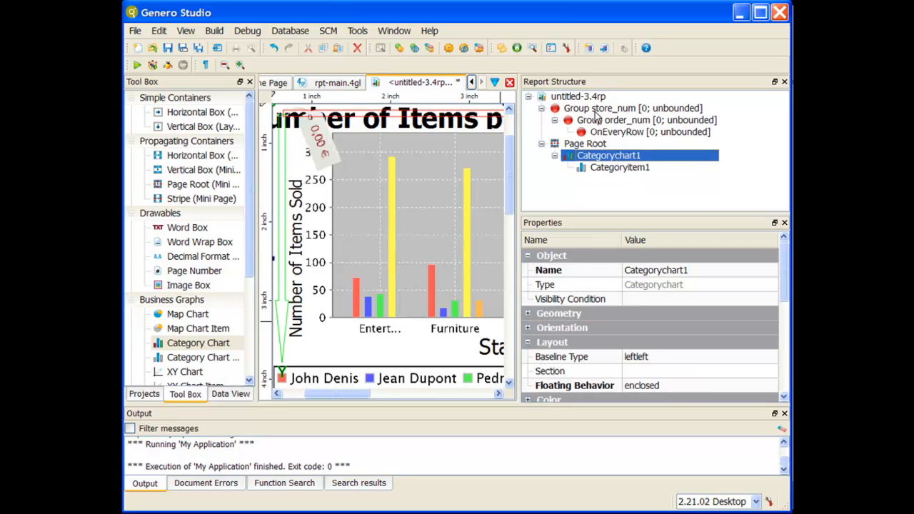
pyautogui.moveTo(596, 109); pyautogui.dragTo(618, 161)
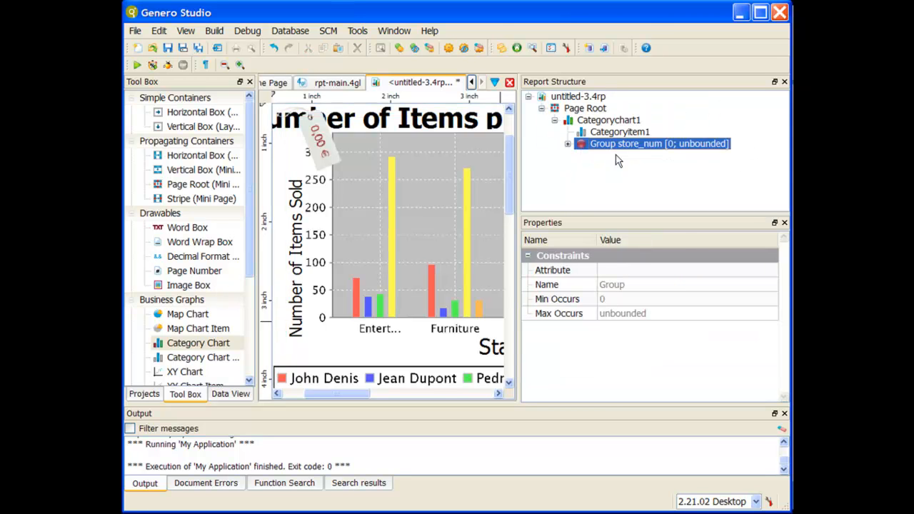
pyautogui.click(568, 144)
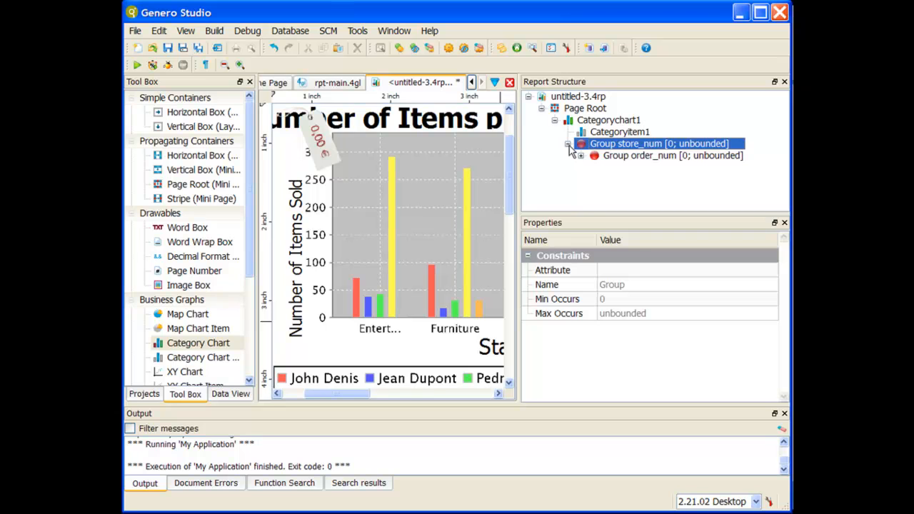
pyautogui.click(581, 155)
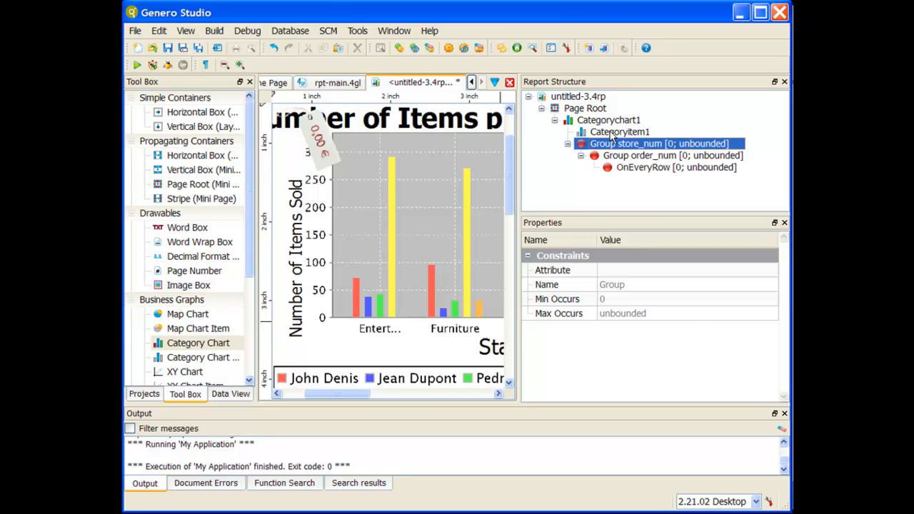
pyautogui.moveTo(611, 134); pyautogui.dragTo(645, 171)
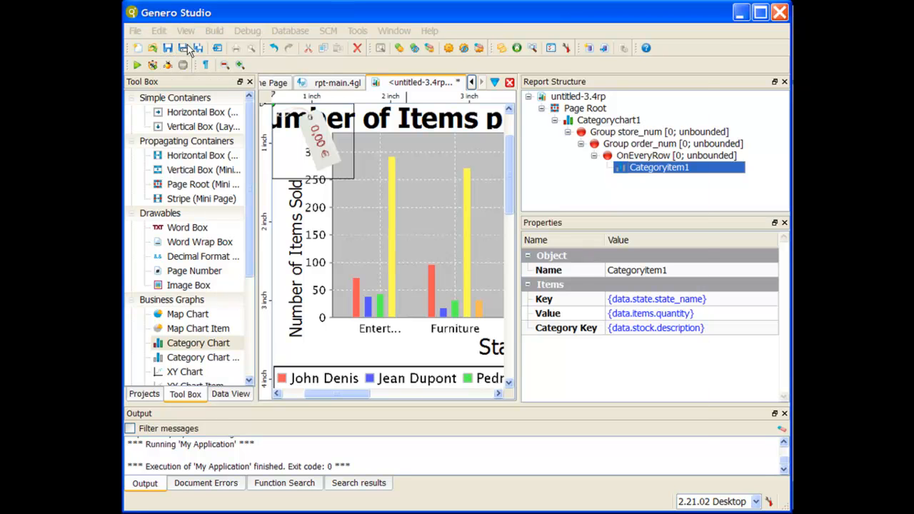
# Start saving the report under a new name, setting the path to the bin subfolder and the file name to catchart1-3.4rp
pyautogui.click(182, 48)
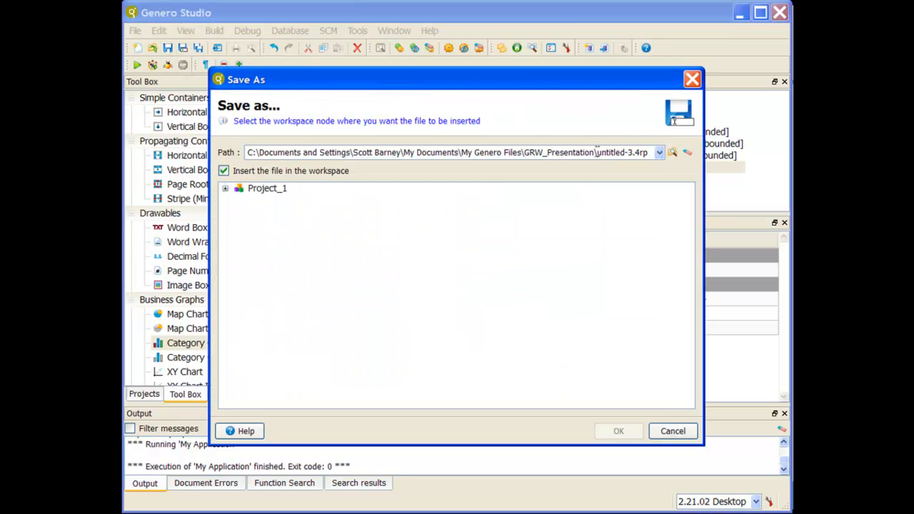
pyautogui.write('bin\\')
pyautogui.hotkey('shift', 'Right')
pyautogui.hotkey('shift', 'Right')
pyautogui.hotkey('shift', 'Right')
pyautogui.hotkey('shift', 'Right')
pyautogui.hotkey('shift', 'Right')
pyautogui.hotkey('shift', 'Right')
pyautogui.hotkey('shift', 'Right')
pyautogui.hotkey('shift', 'Right')
pyautogui.write('catchart1')
# Choose the reports folder of My Application as the workspace node for the file and complete the save
pyautogui.click(226, 188)
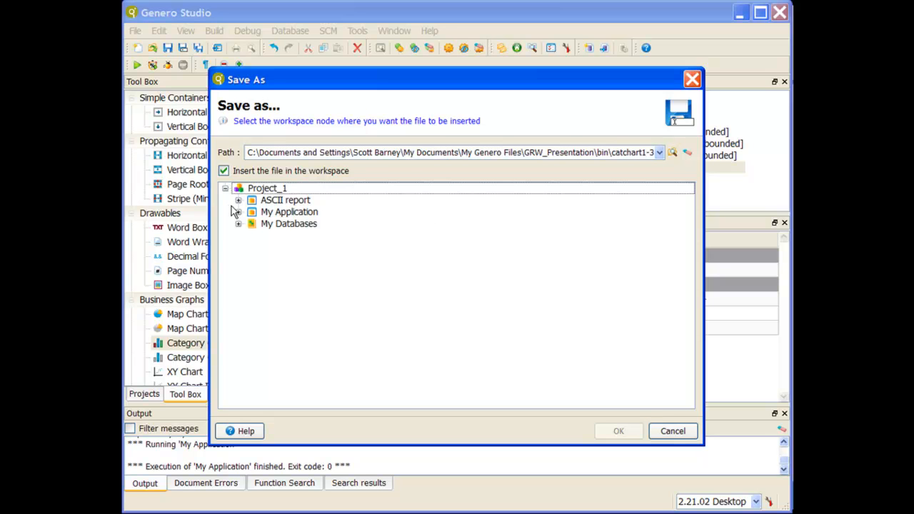
pyautogui.click(250, 213)
pyautogui.click(238, 212)
pyautogui.click(252, 224)
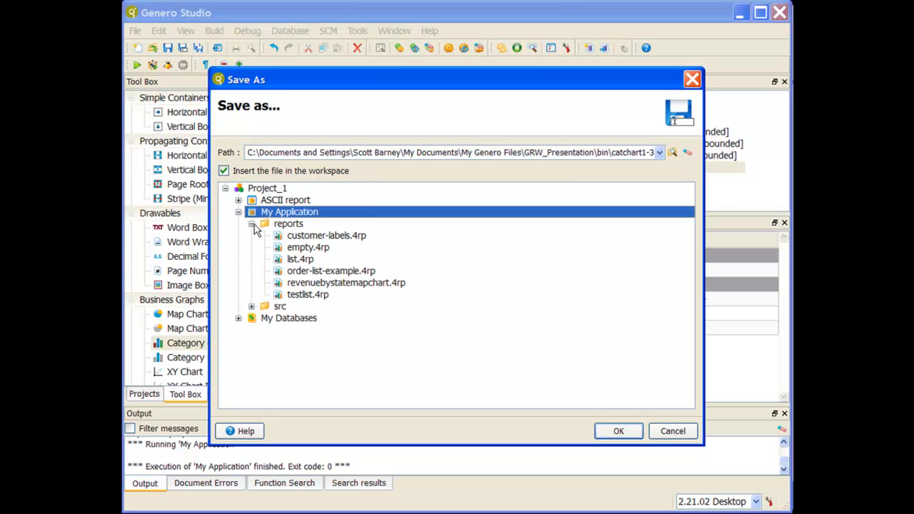
pyautogui.click(285, 224)
pyautogui.click(614, 431)
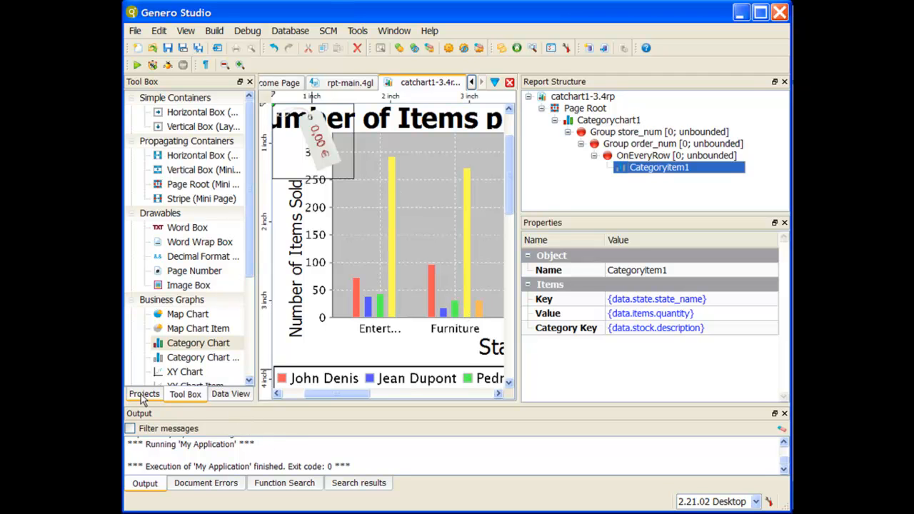
# In rpt-main.4gl, change the report file name in the line 7 loadCurrentSettings call to catchart1-3.4rp
pyautogui.click(350, 82)
pyautogui.moveTo(383, 395); pyautogui.dragTo(414, 397)
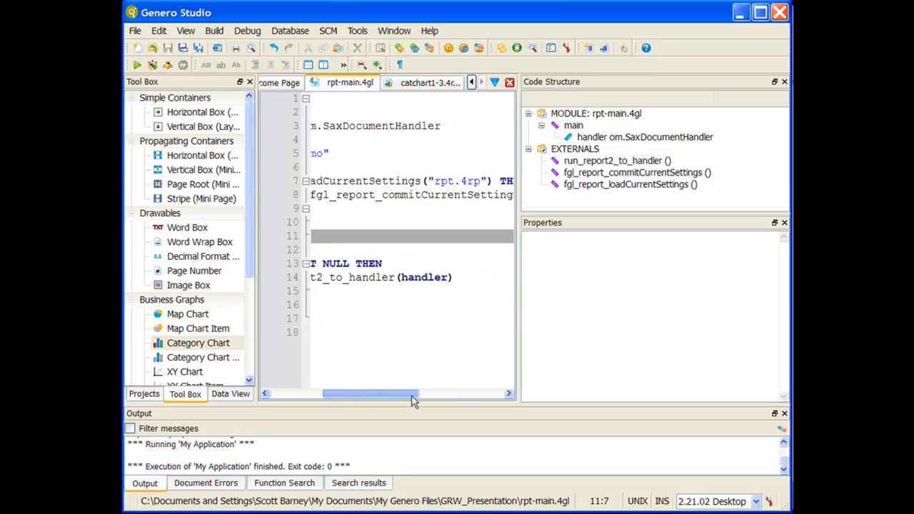
pyautogui.click(455, 181)
pyautogui.moveTo(455, 180); pyautogui.dragTo(435, 181)
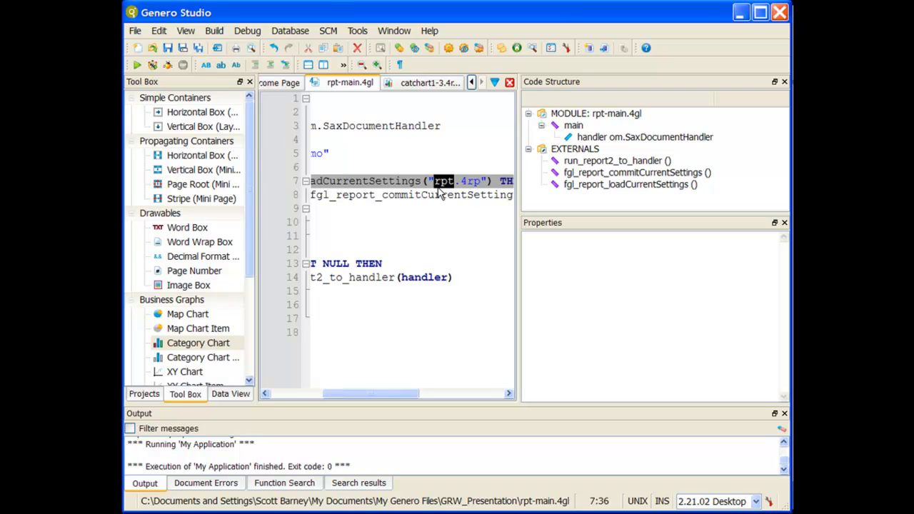
pyautogui.write('catchart1')
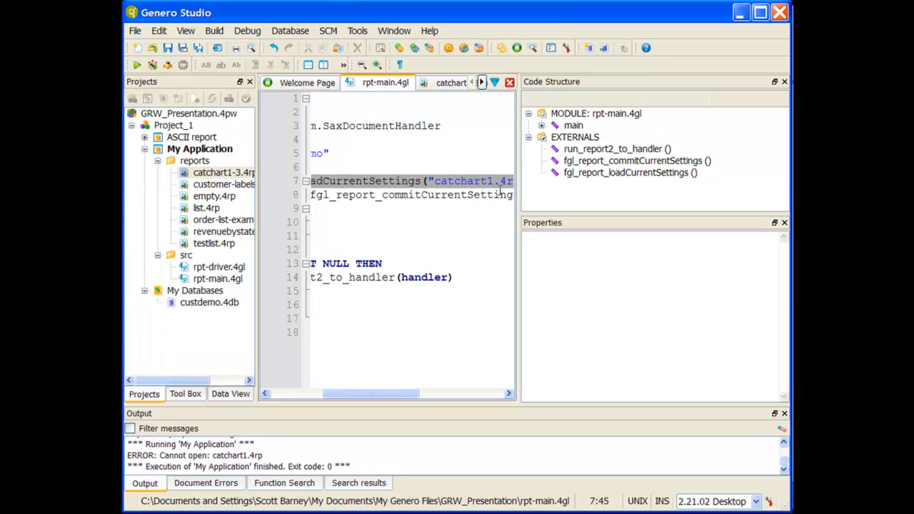
pyautogui.write('-3')
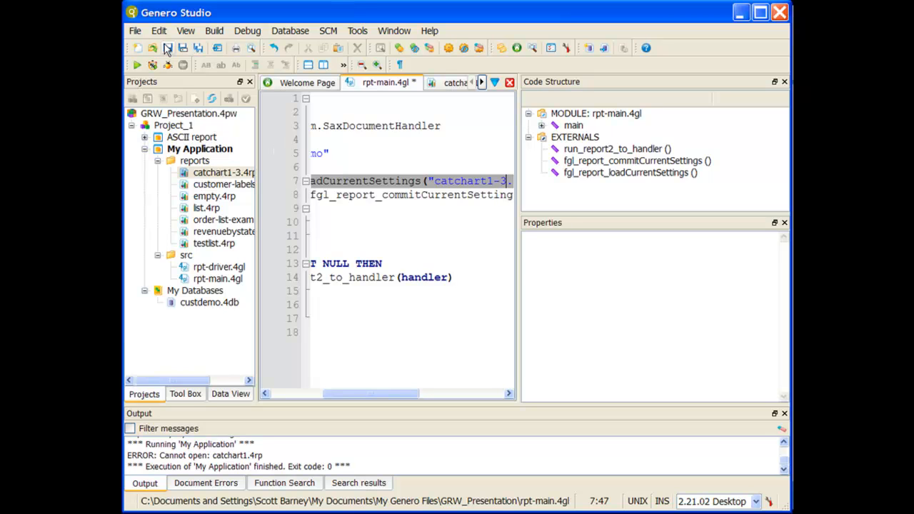
# Save rpt-main.4gl and run My Application
pyautogui.click(168, 48)
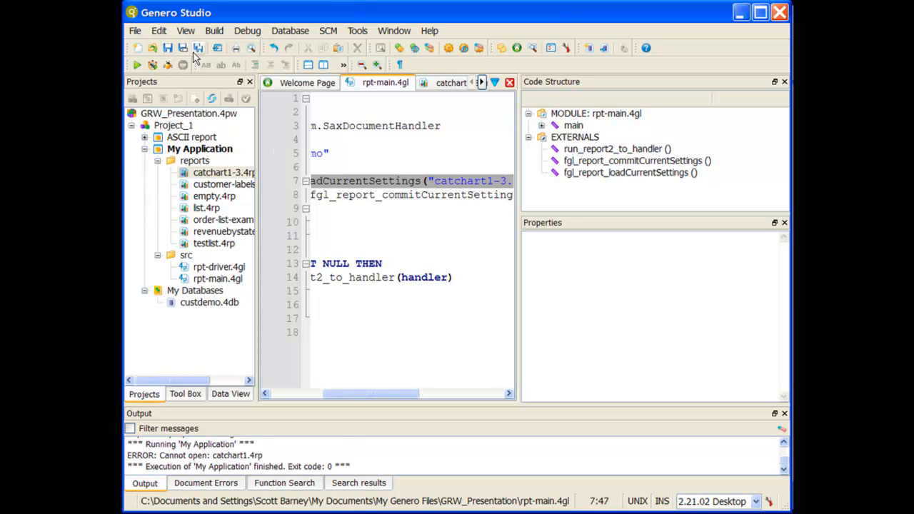
pyautogui.click(142, 64)
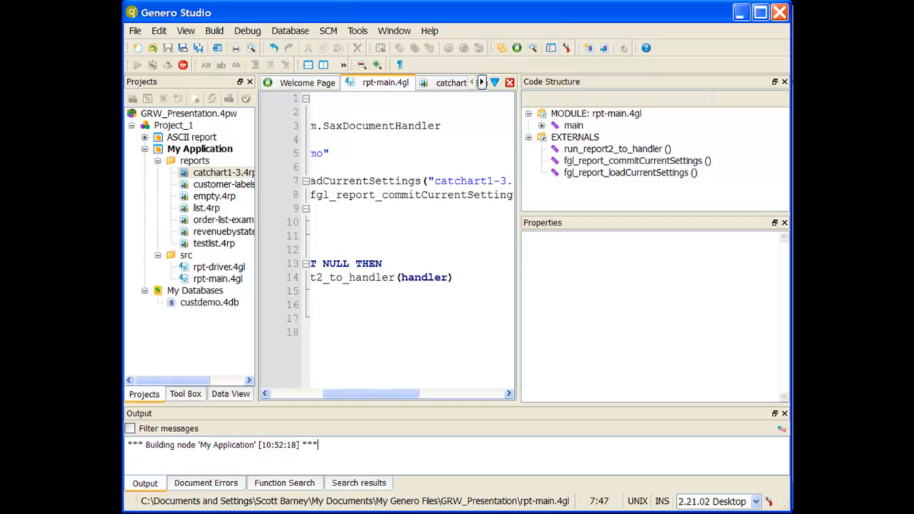